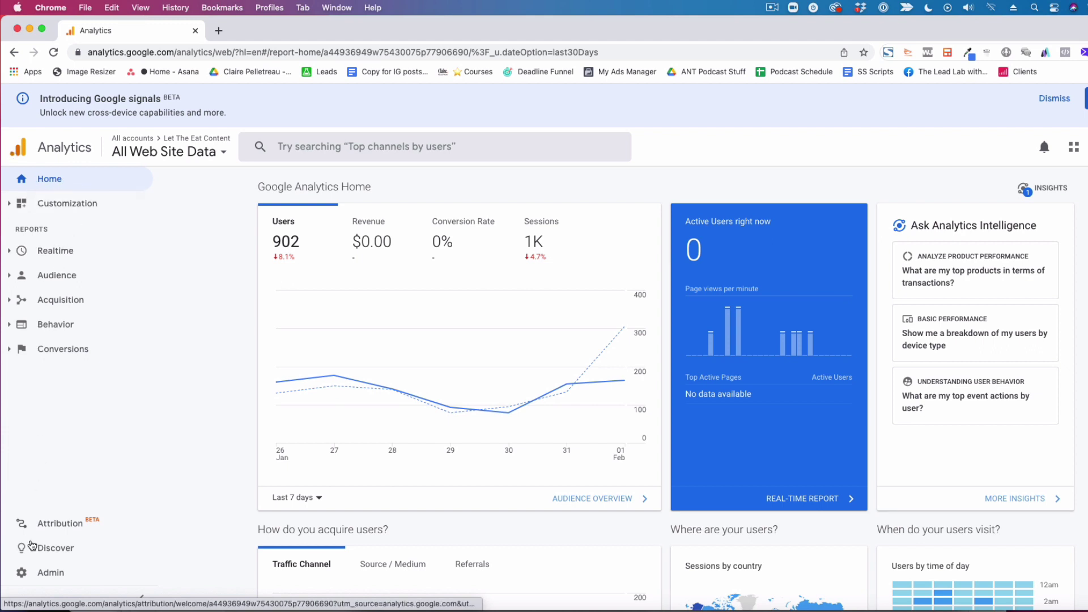
Open Admin and the Goals list for the All Web Site Data view.
{"action": "left_click", "coordinate": [51, 581]}
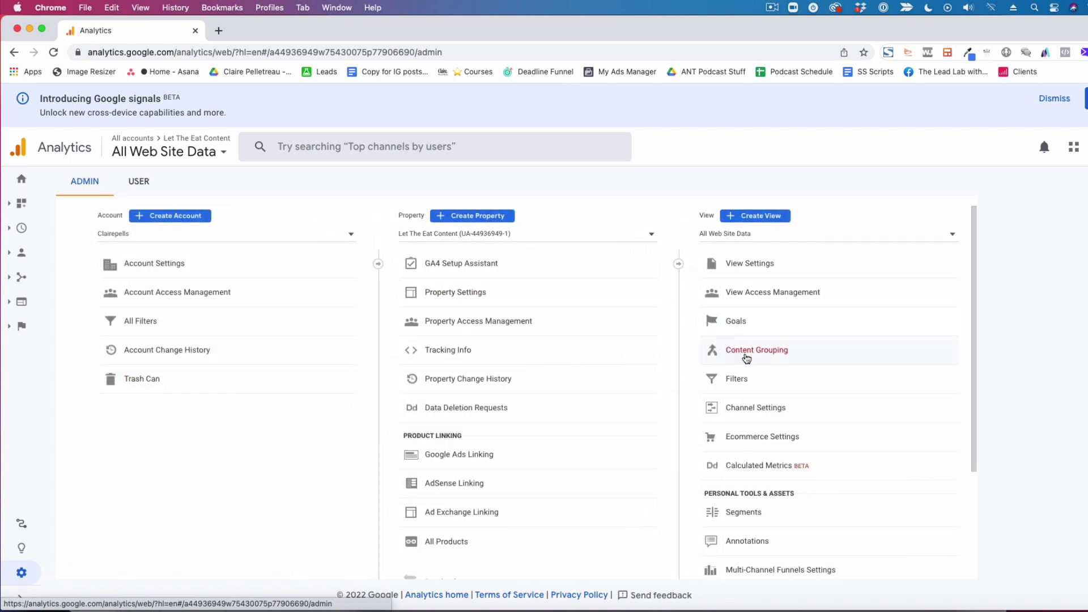
{"action": "left_click", "coordinate": [737, 322]}
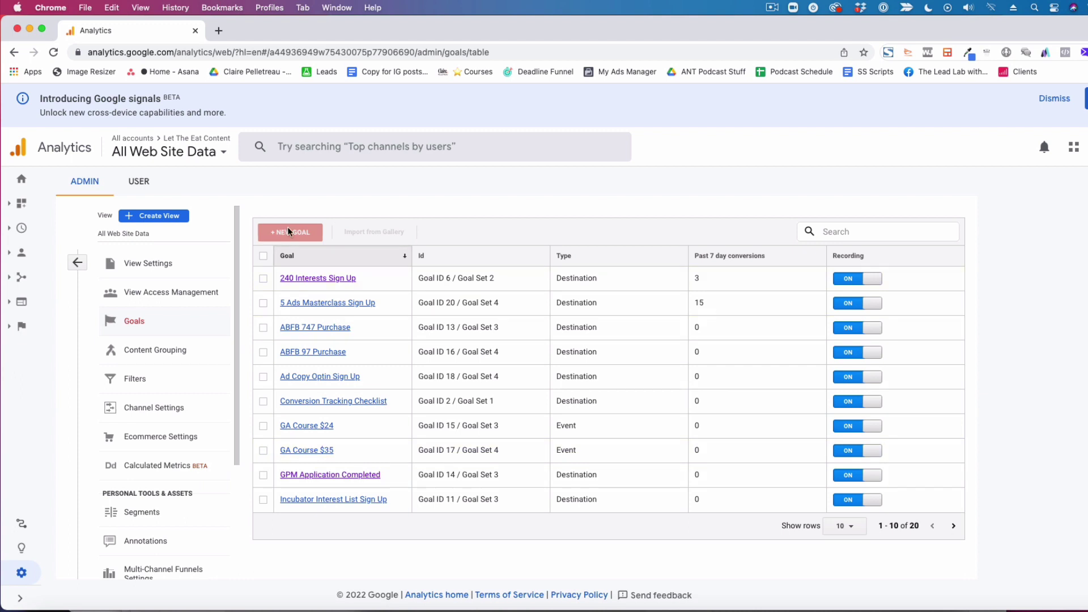
Edit the ABFB 747 Purchase goal, keep custom setup, and select its name for renaming.
{"action": "left_click", "coordinate": [326, 330]}
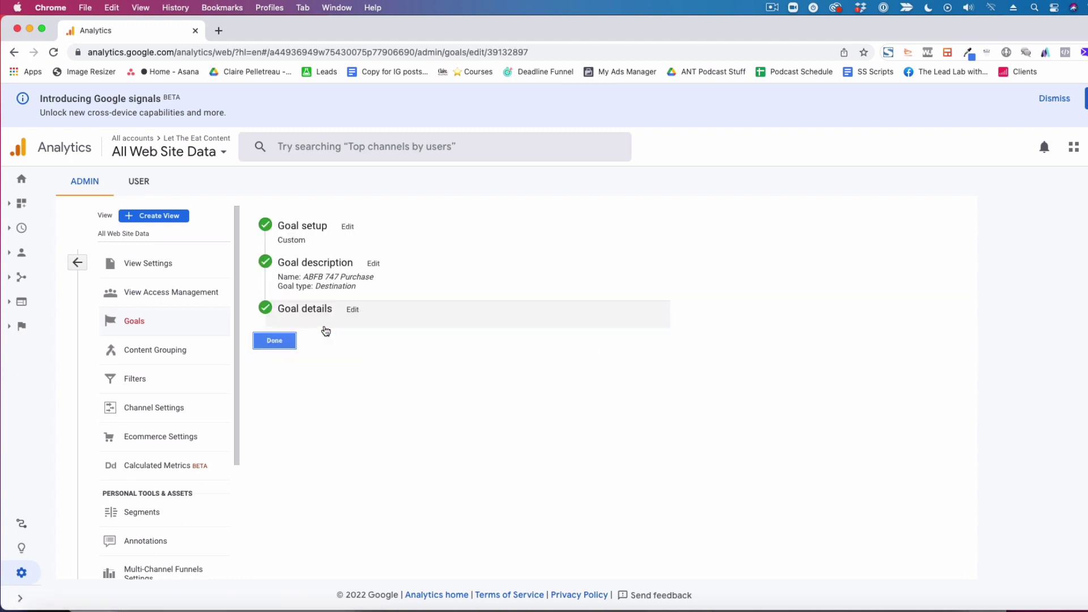
{"action": "left_click", "coordinate": [347, 229]}
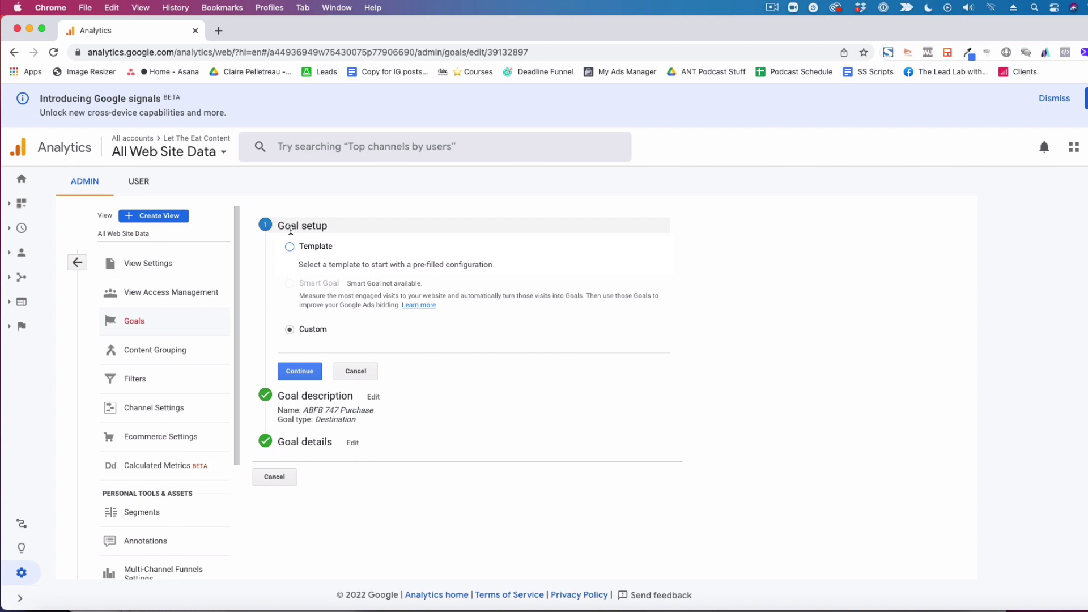
{"action": "left_click", "coordinate": [281, 375]}
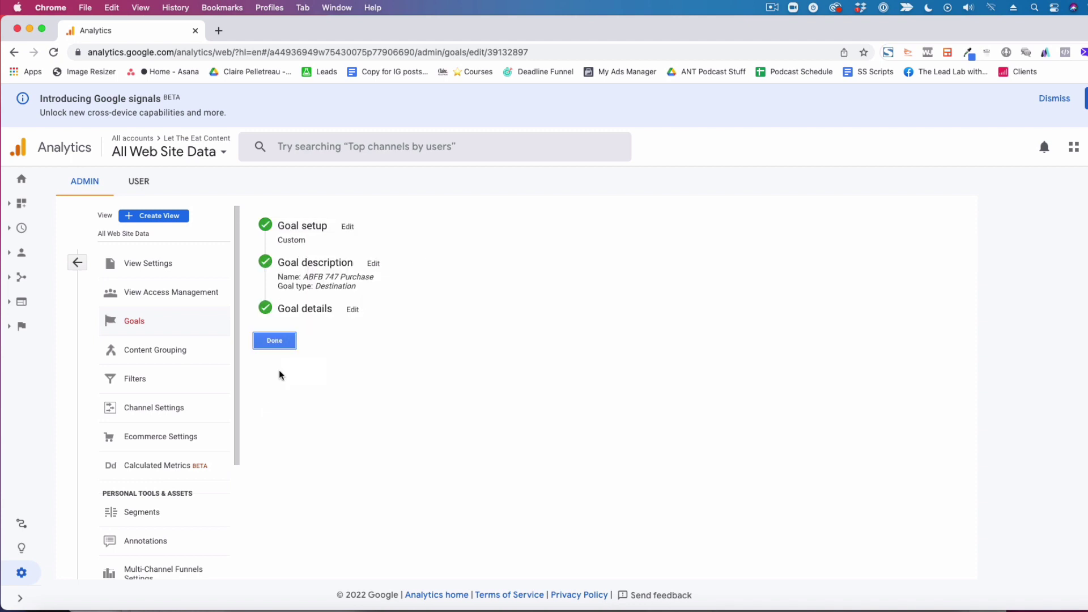
{"action": "left_click", "coordinate": [373, 265]}
{"action": "left_click_drag", "start_coordinate": [356, 295], "coordinate": [290, 292]}
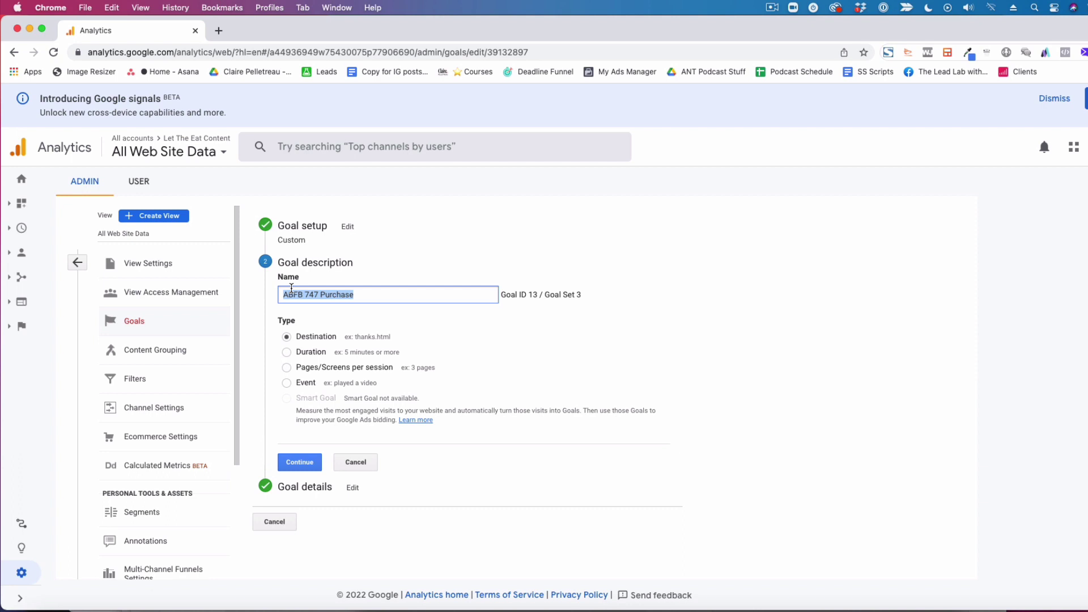
{"action": "type", "text": "Marketing Che"}
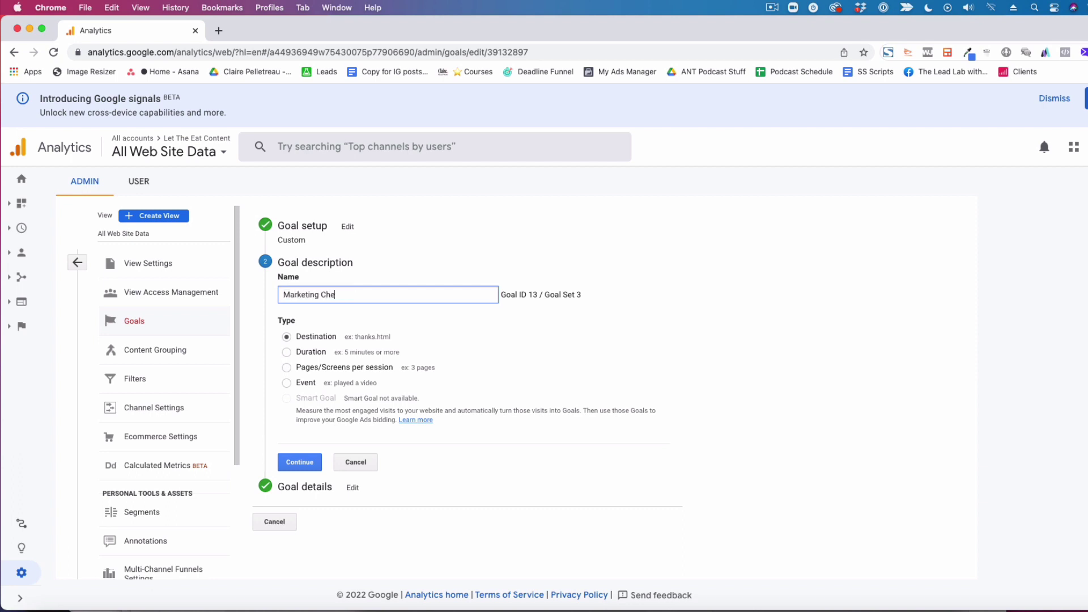
{"action": "type", "text": "atsheet Sign "}
{"action": "type", "text": "Up"}
Set the goal's destination match type to Begins with and select the current path.
{"action": "left_click", "coordinate": [312, 463]}
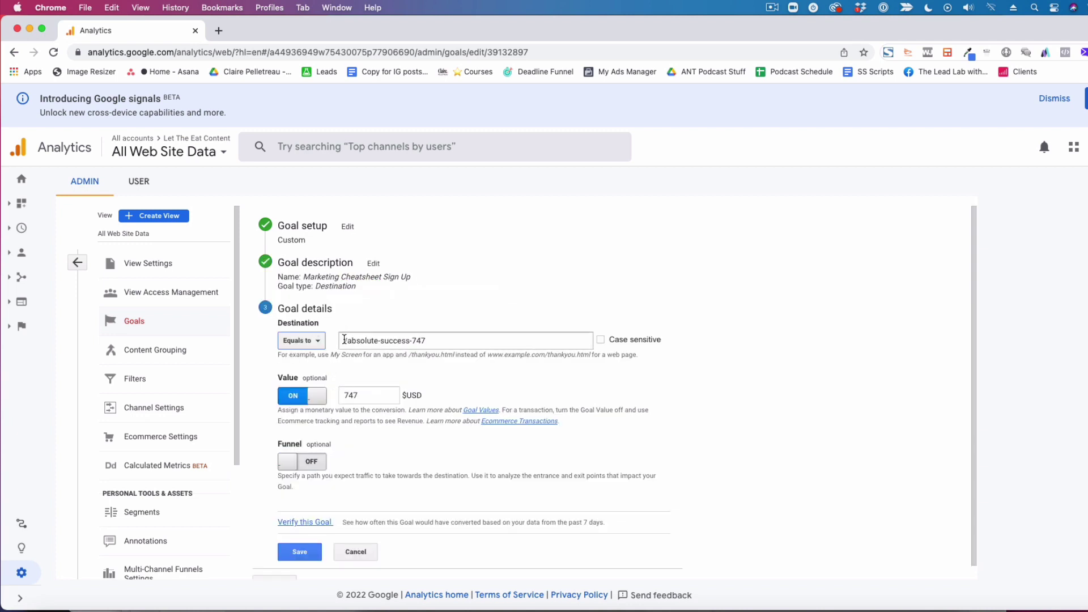
{"action": "left_click", "coordinate": [321, 340]}
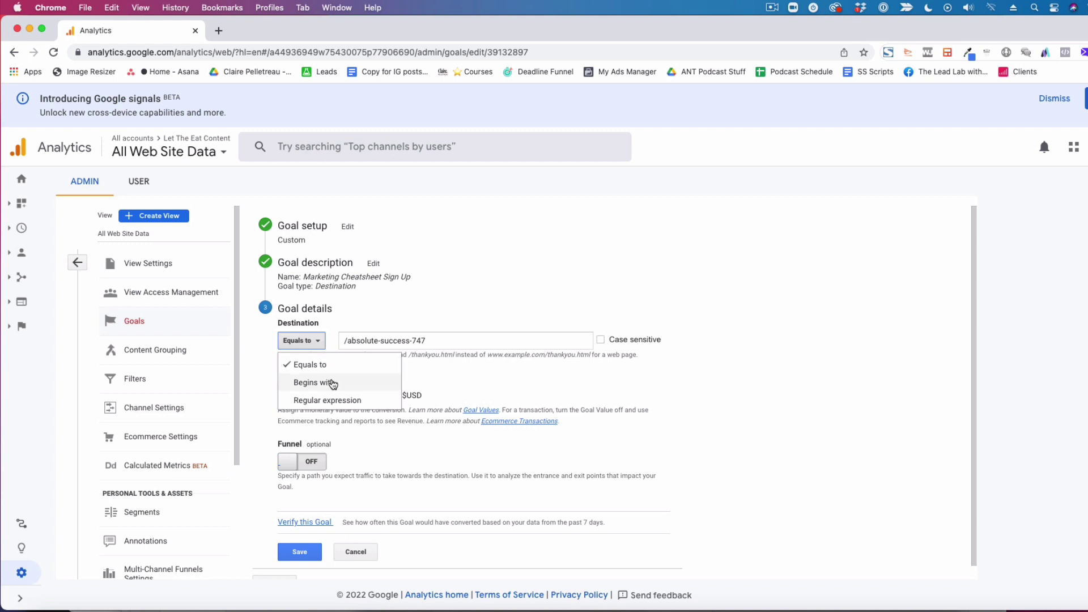
{"action": "left_click", "coordinate": [313, 382]}
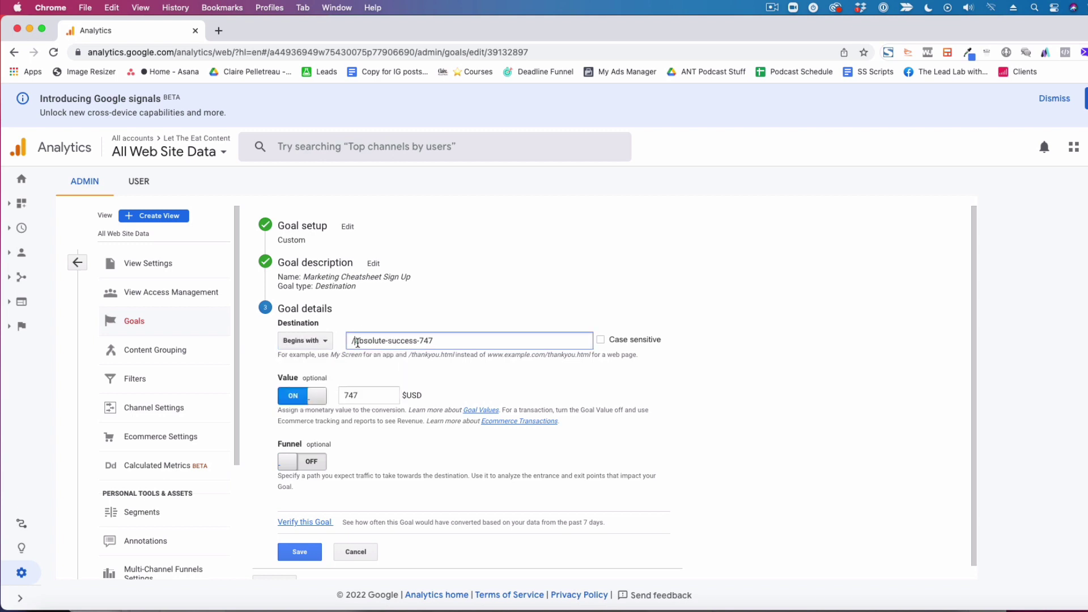
{"action": "left_click_drag", "start_coordinate": [356, 342], "coordinate": [472, 339]}
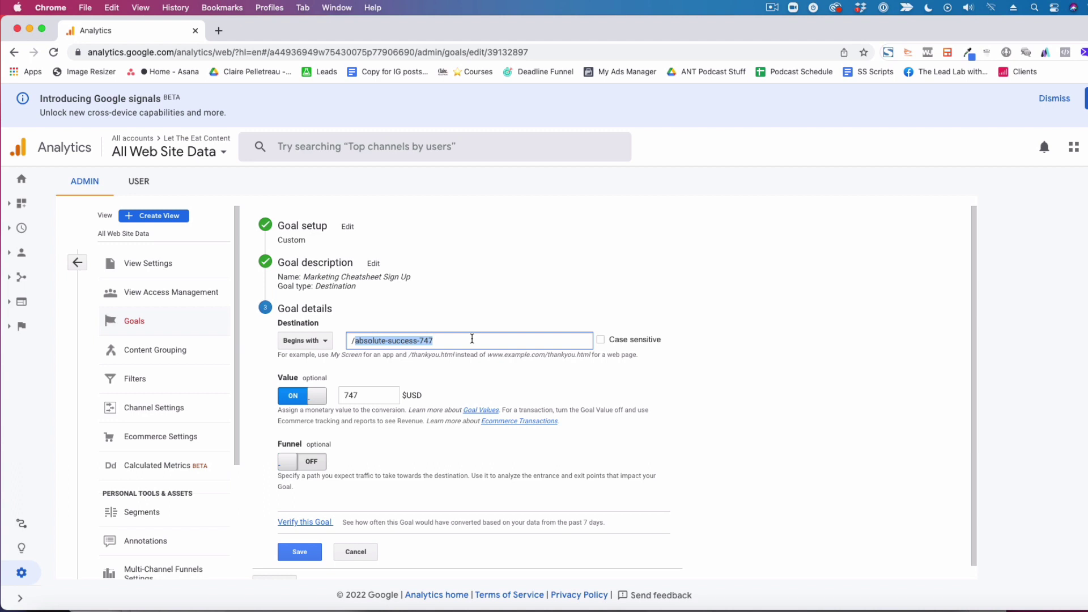
Replace the destination path with /triage-thankyou and switch the Value toggle off.
{"action": "key", "text": "Right"}
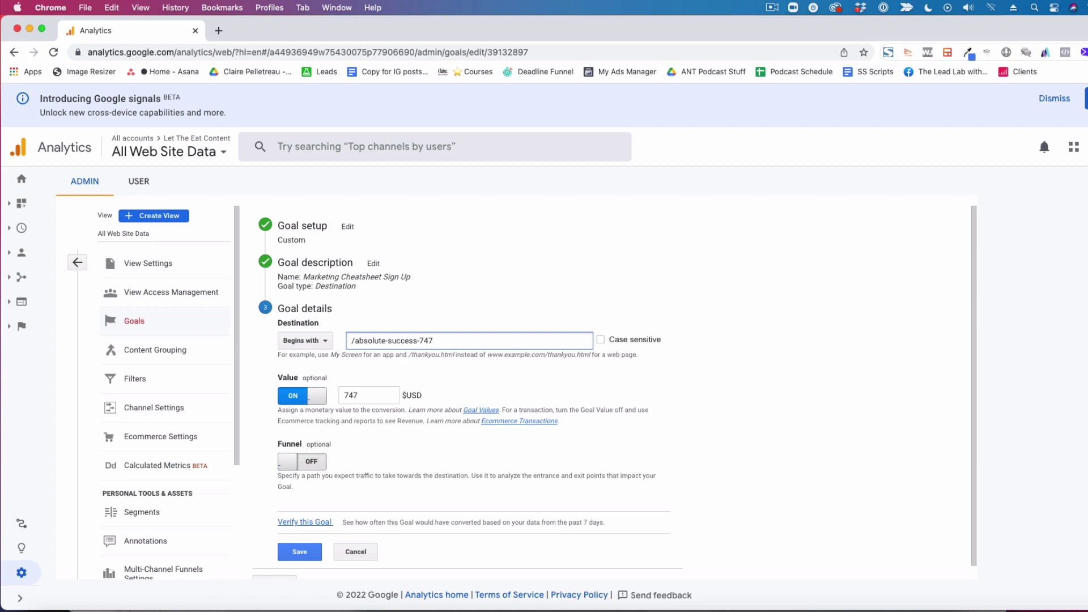
{"action": "type", "text": "?"}
{"action": "key", "text": "shift+Left"}
{"action": "key", "text": "shift+Left"}
{"action": "key", "text": "shift+Left"}
{"action": "key", "text": "shift+Left"}
{"action": "key", "text": "shift+Left"}
{"action": "key", "text": "shift+Left"}
{"action": "key", "text": "shift+Left"}
{"action": "key", "text": "shift+Left"}
{"action": "key", "text": "shift+Left"}
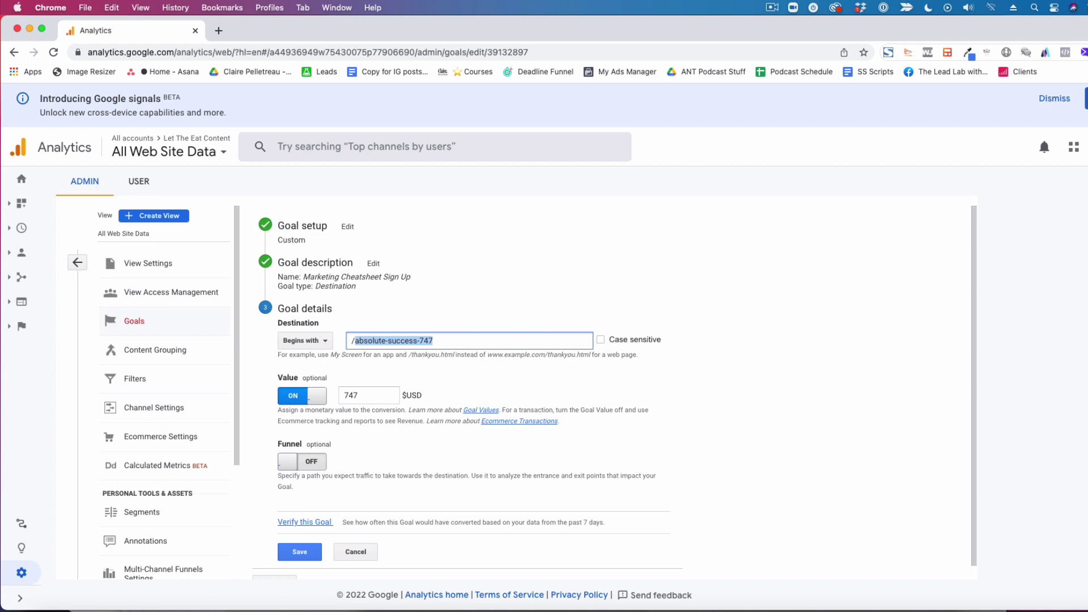
{"action": "key", "text": "BackSpace"}
{"action": "type", "text": "/"}
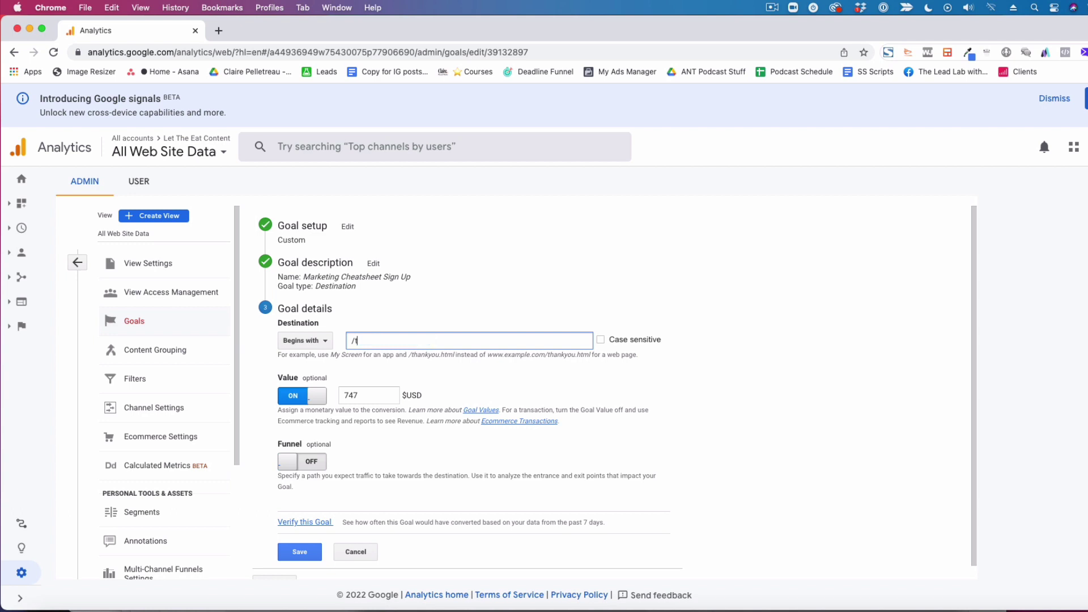
{"action": "type", "text": "triage-t"}
{"action": "type", "text": "hankyou"}
{"action": "key", "text": "Tab"}
{"action": "key", "text": "Tab"}
{"action": "key", "text": "Return"}
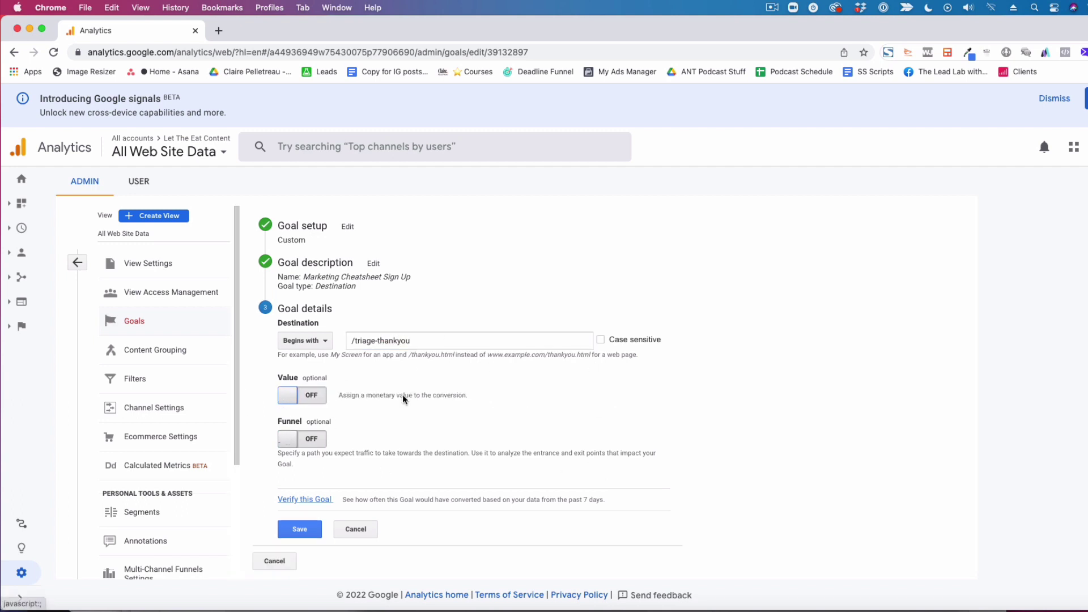
Verify the goal, which predicts a 0% conversion rate over the past 7 days.
{"action": "left_click", "coordinate": [293, 501]}
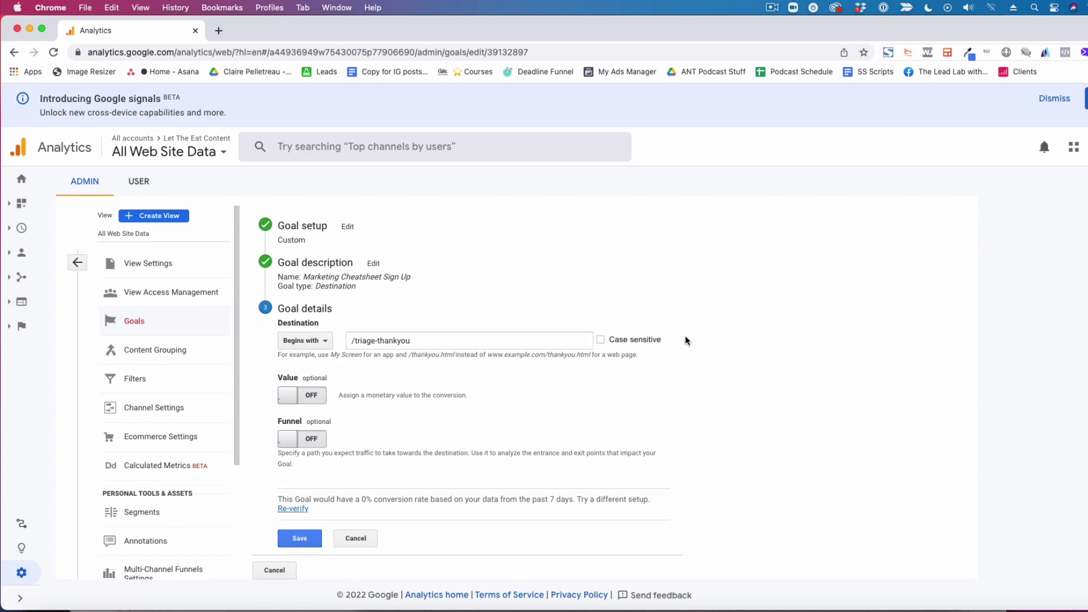
Save the Marketing Cheatsheet Sign Up goal and return to the Goals table.
{"action": "left_click", "coordinate": [299, 539]}
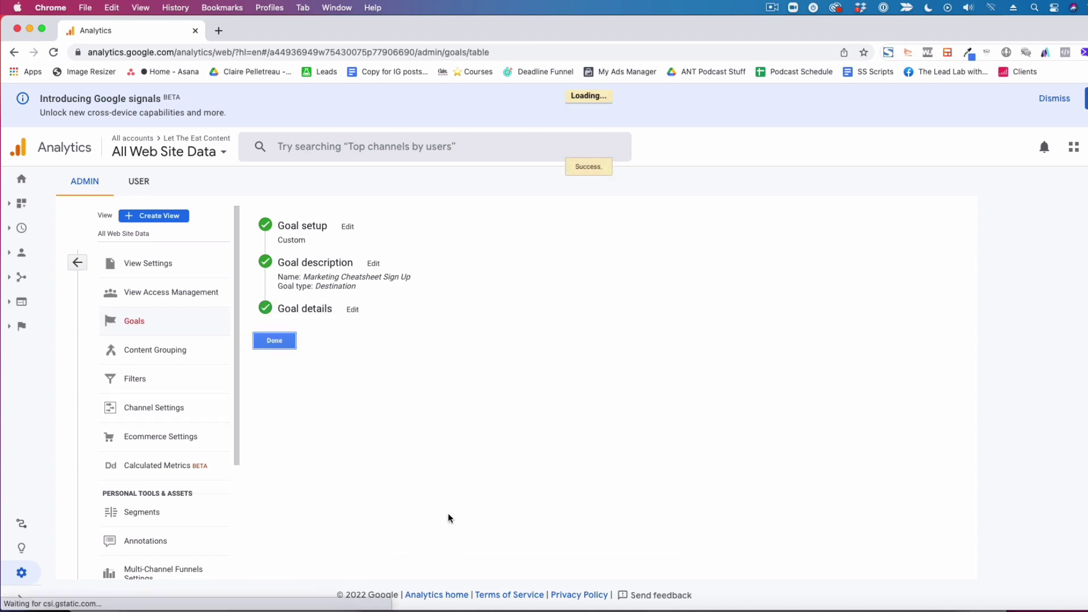